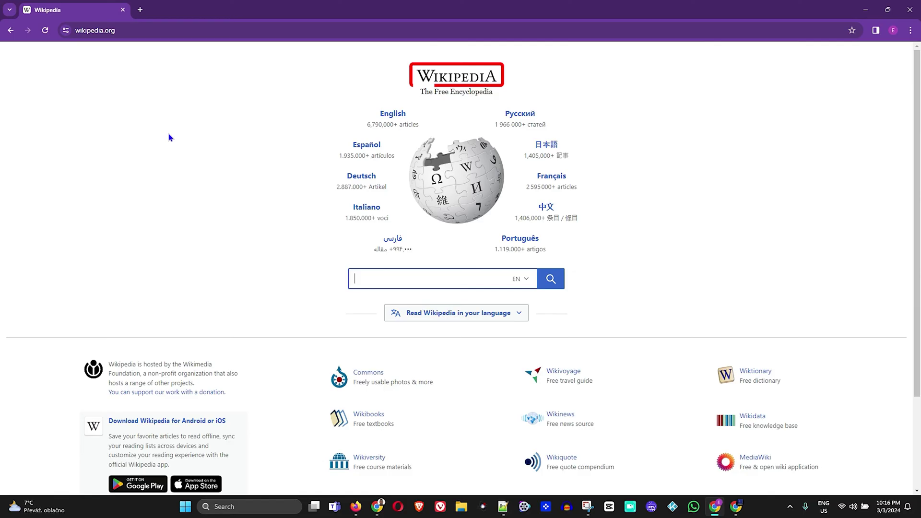
Search Google for 'sdsdds' in a new browser tab.
{"action": "left_click", "coordinate": [140, 10]}
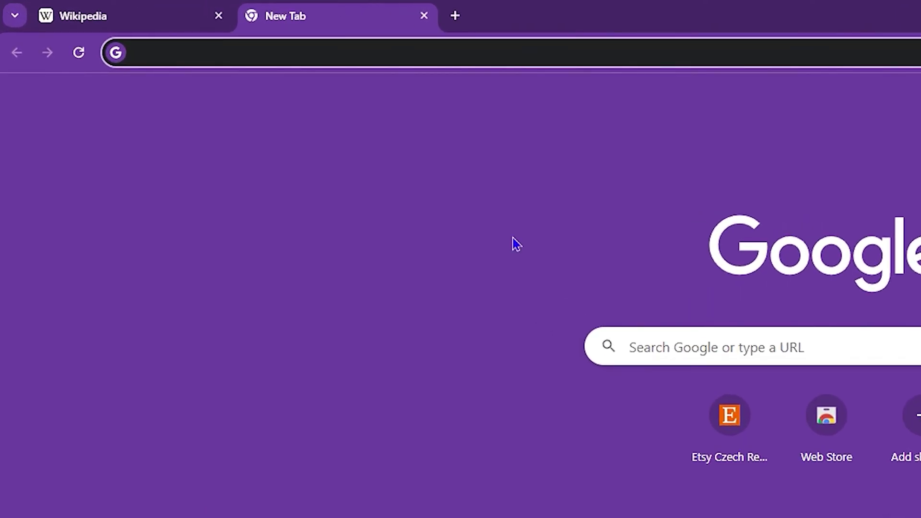
{"action": "type", "text": "sdsdds"}
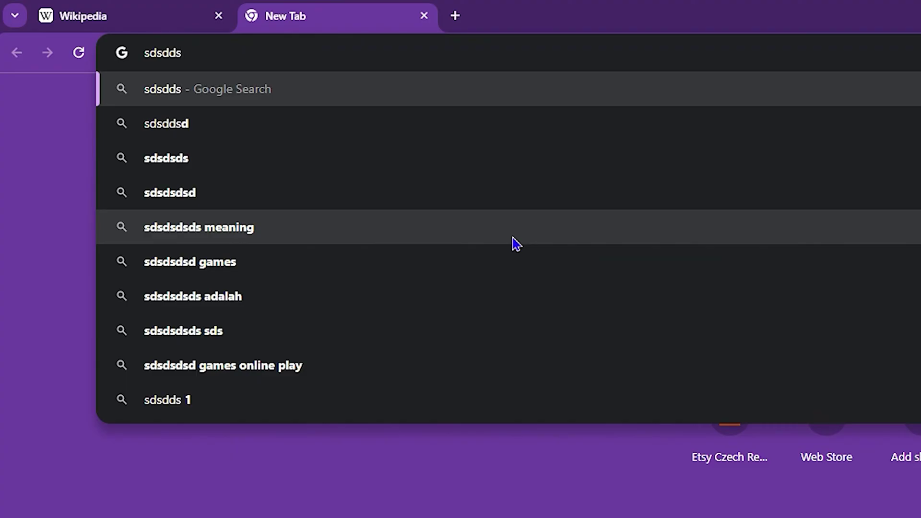
{"action": "key", "text": "Return"}
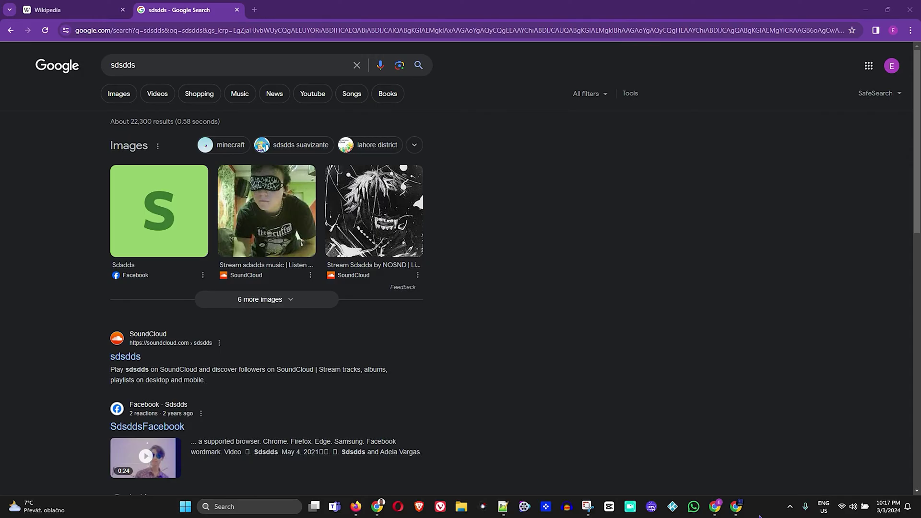
Open the Colors page under Personalization in Windows Settings.
{"action": "right_click", "coordinate": [186, 507]}
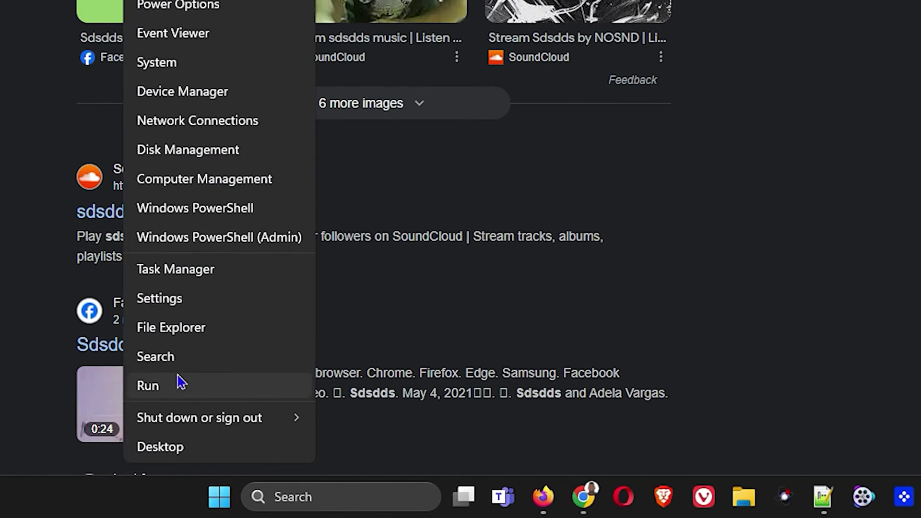
{"action": "left_click", "coordinate": [178, 303]}
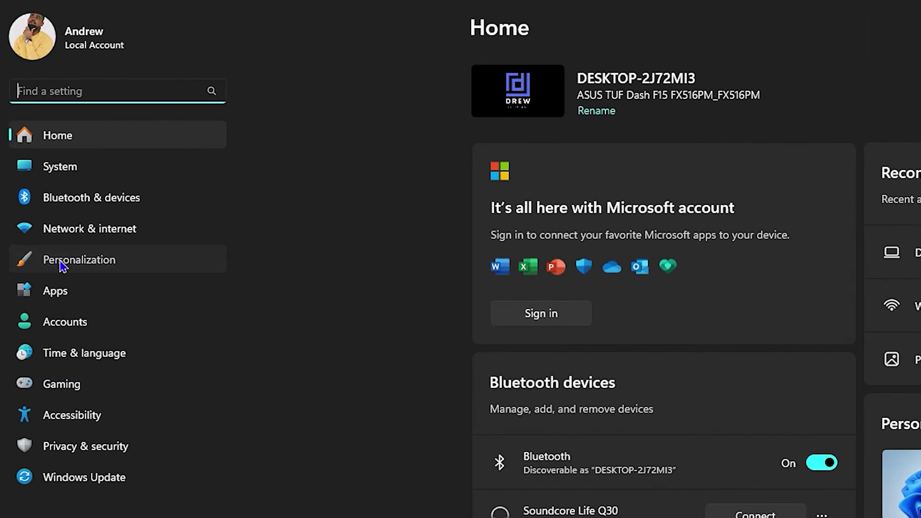
{"action": "left_click", "coordinate": [33, 182]}
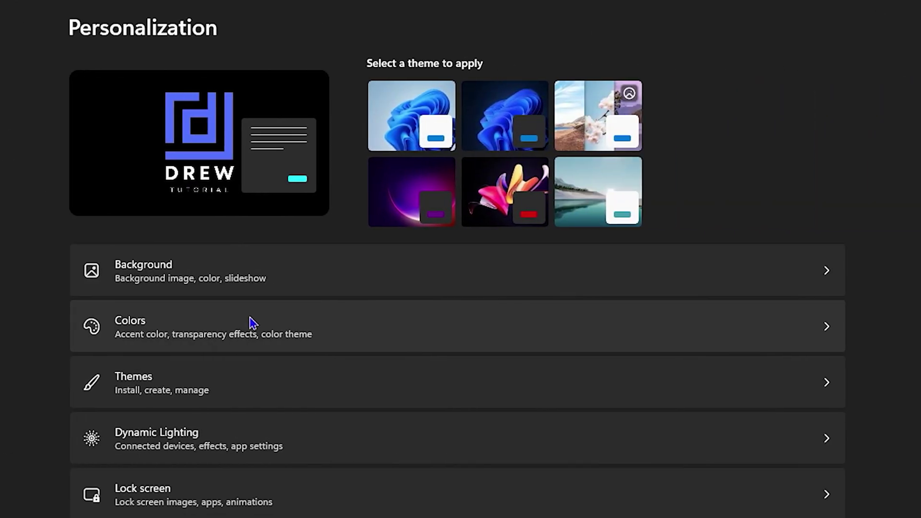
{"action": "left_click", "coordinate": [650, 336]}
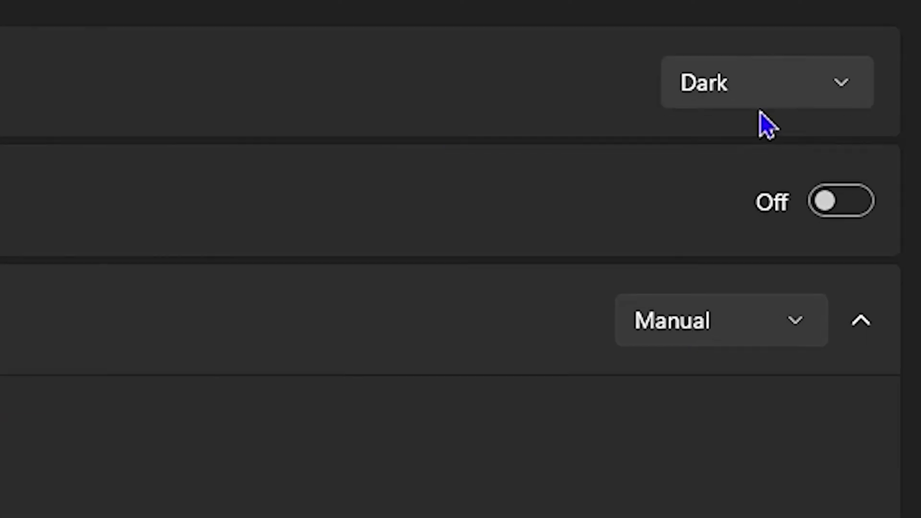
Switch the Windows colour mode to Light, then back to Dark.
{"action": "left_click", "coordinate": [777, 100]}
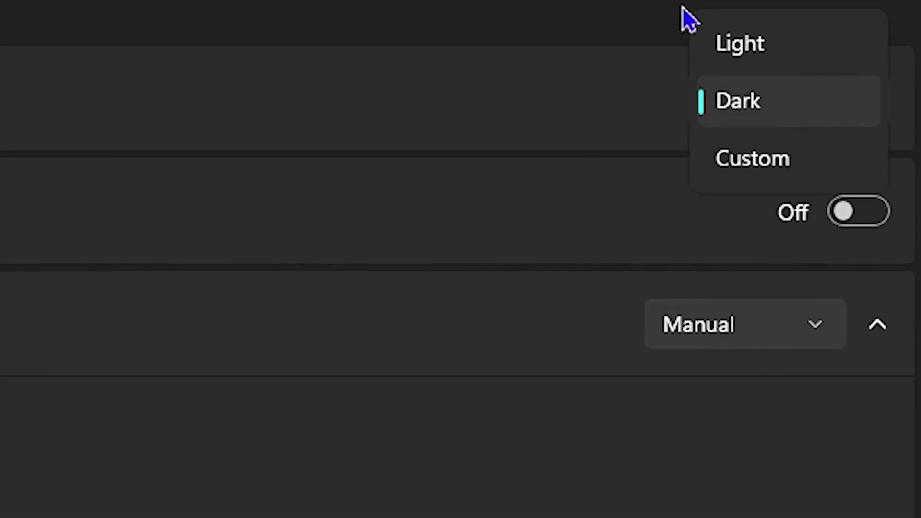
{"action": "left_click", "coordinate": [791, 45]}
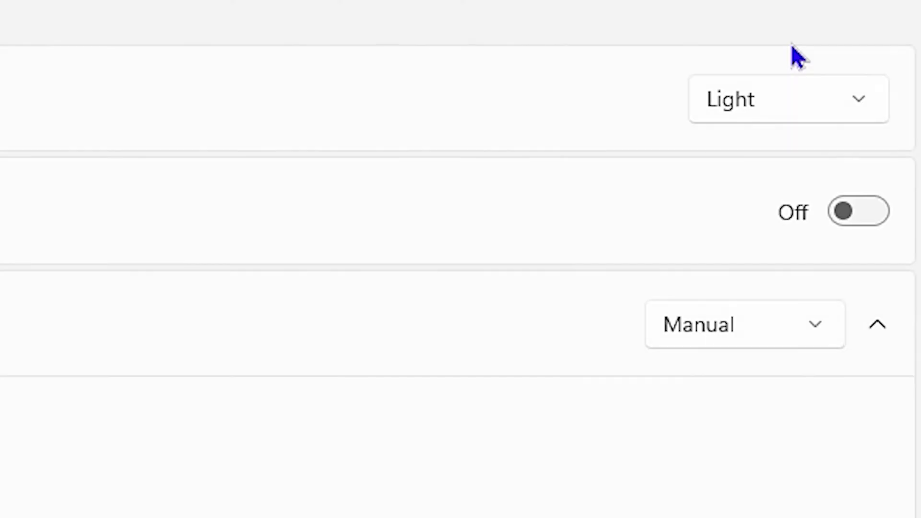
{"action": "left_click", "coordinate": [734, 172]}
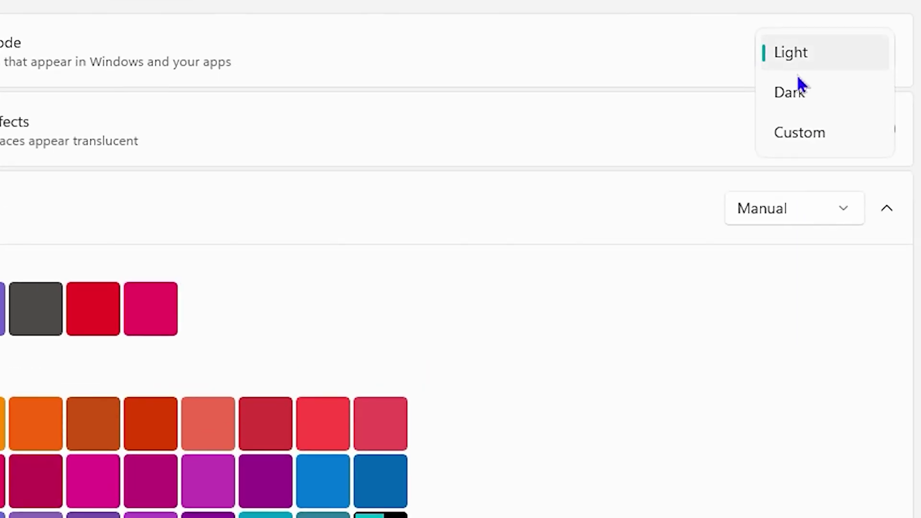
{"action": "left_click", "coordinate": [719, 185]}
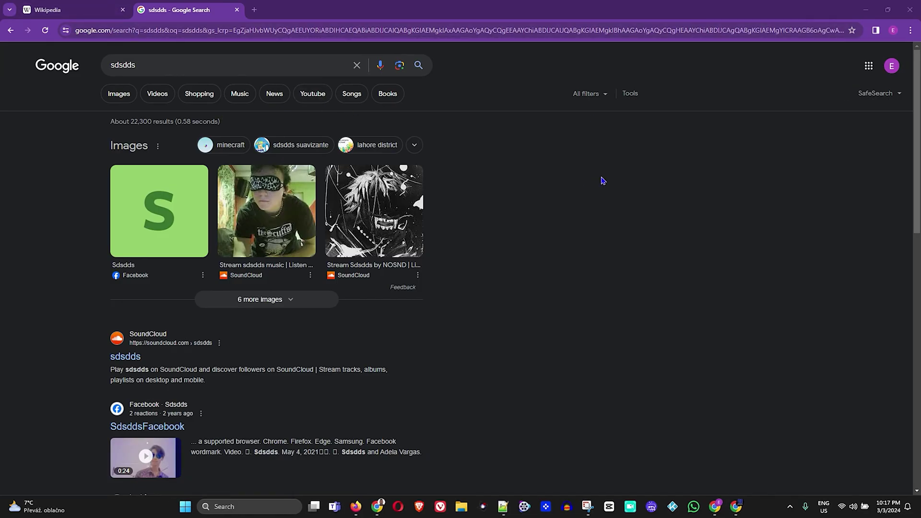
{"action": "left_click", "coordinate": [68, 8]}
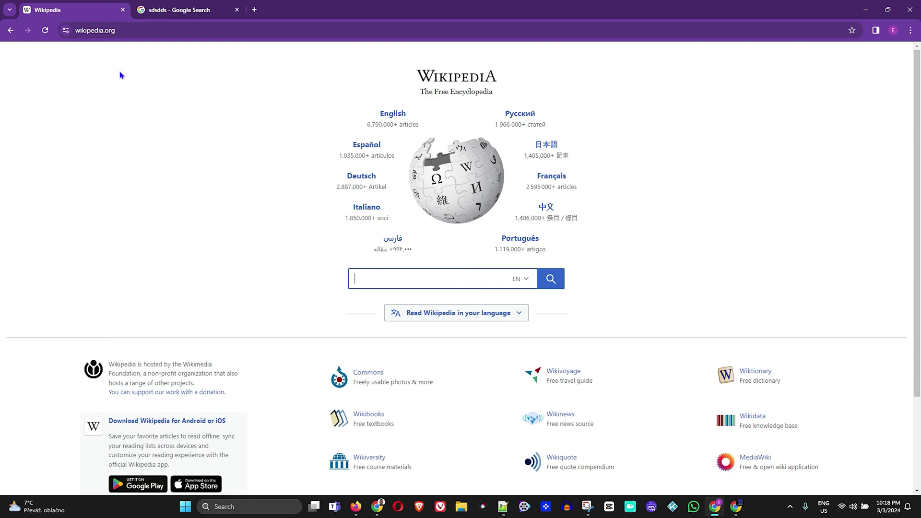
{"action": "left_click", "coordinate": [175, 11]}
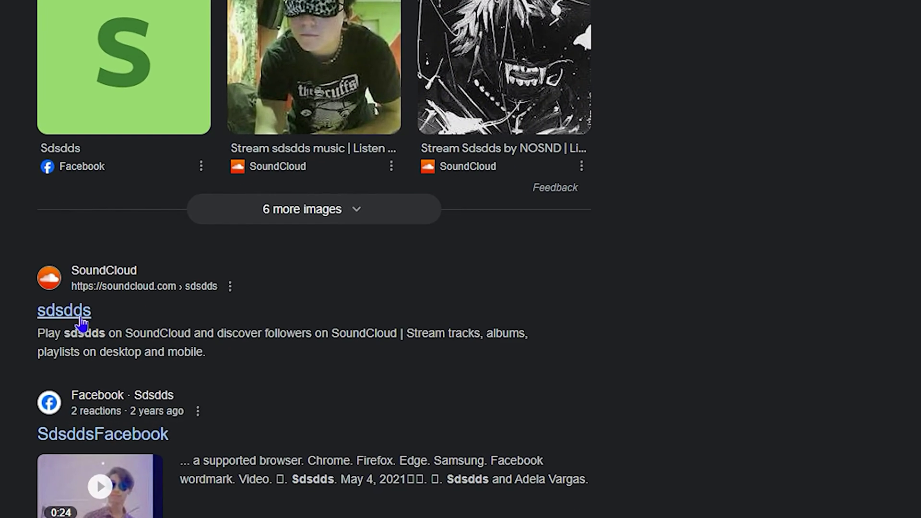
{"action": "right_click", "coordinate": [110, 276]}
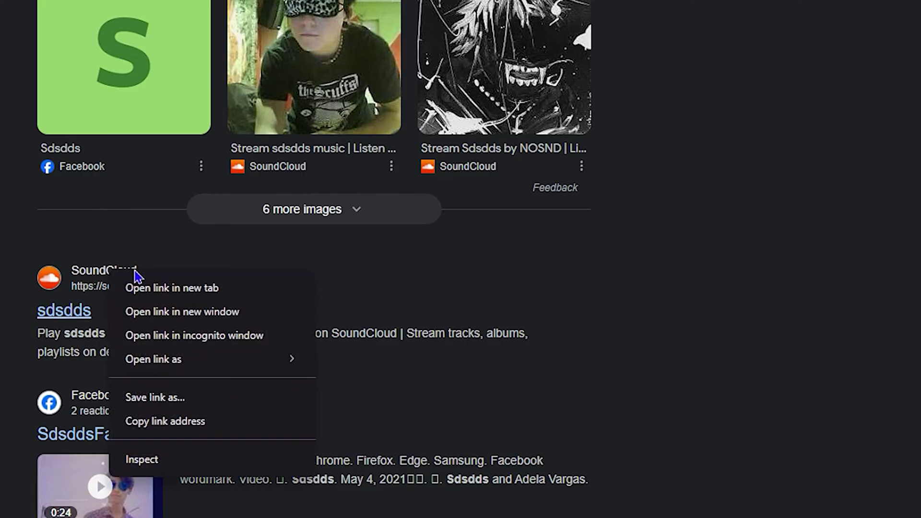
{"action": "left_click", "coordinate": [163, 288]}
{"action": "left_click", "coordinate": [291, 15]}
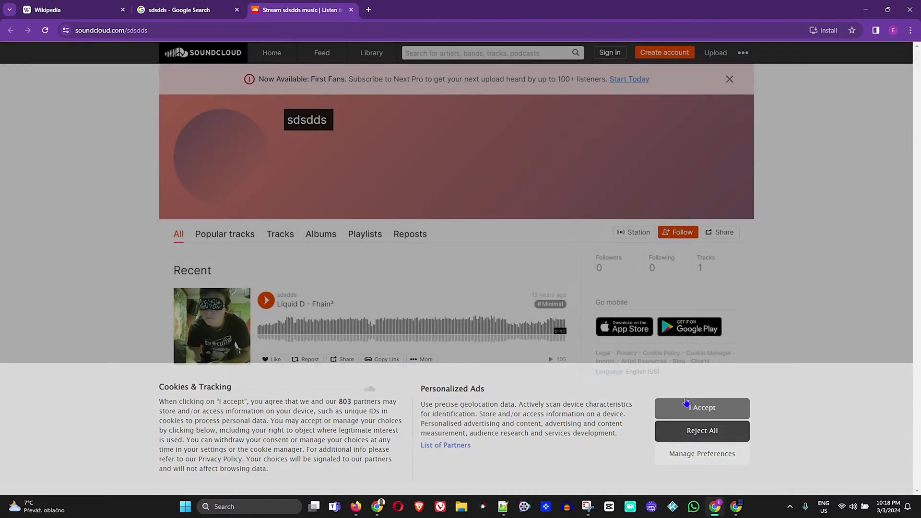
{"action": "left_click", "coordinate": [687, 404]}
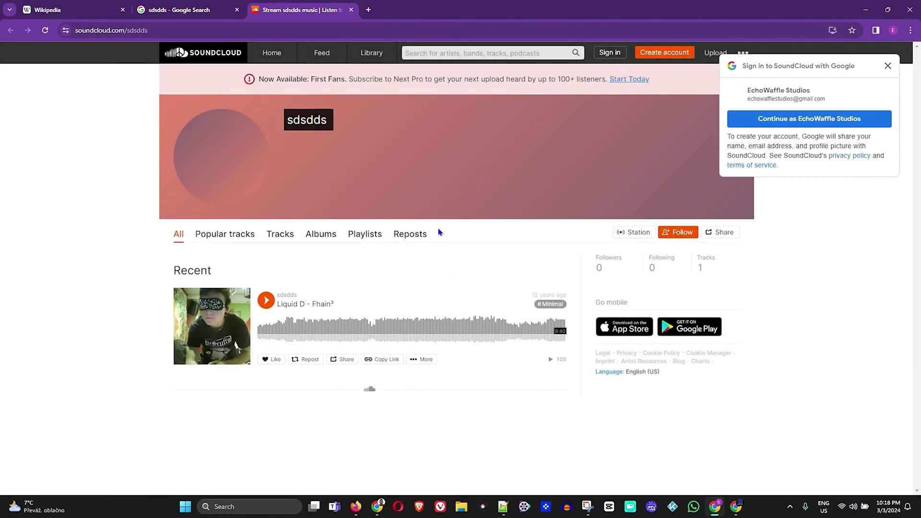
{"action": "left_click", "coordinate": [81, 15]}
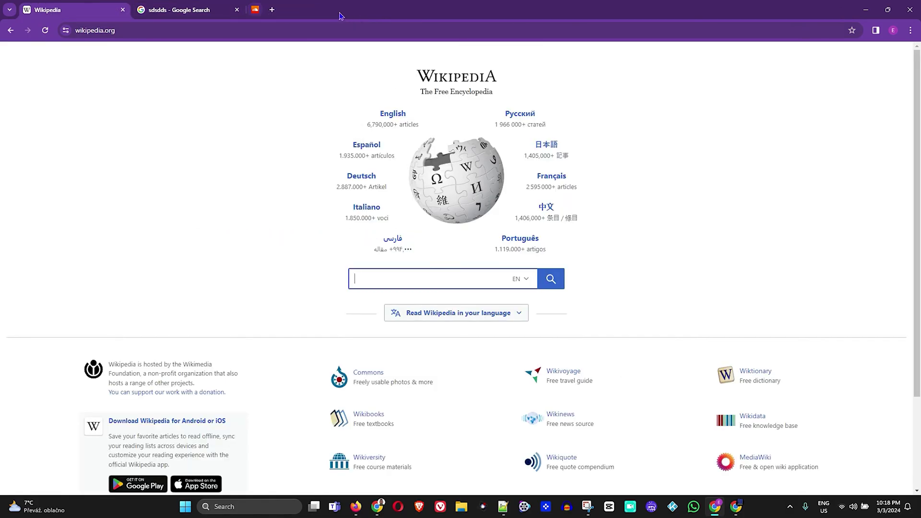
{"action": "left_click", "coordinate": [351, 10]}
{"action": "left_click", "coordinate": [181, 11]}
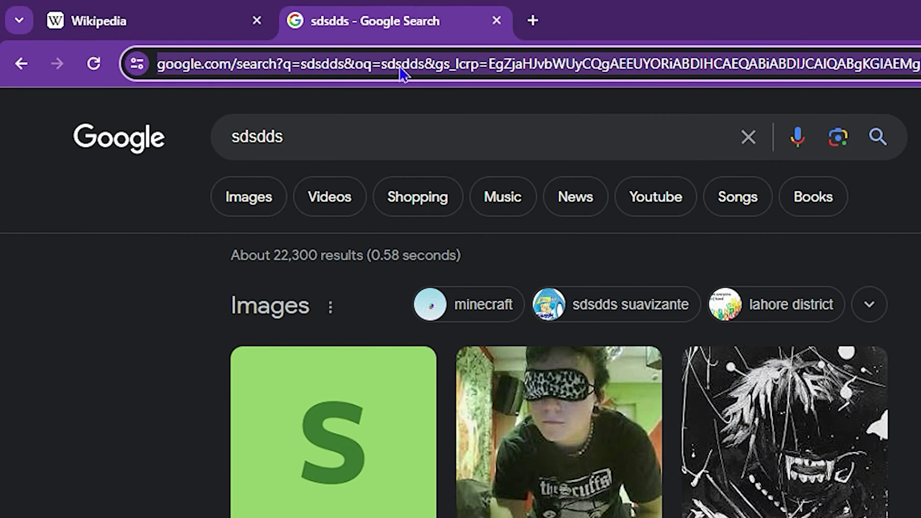
On chrome://flags, filter by 'dark' and set Auto Dark Mode for Web Contents to Enabled.
{"action": "left_click", "coordinate": [193, 31]}
{"action": "type", "text": "chrome://flags"}
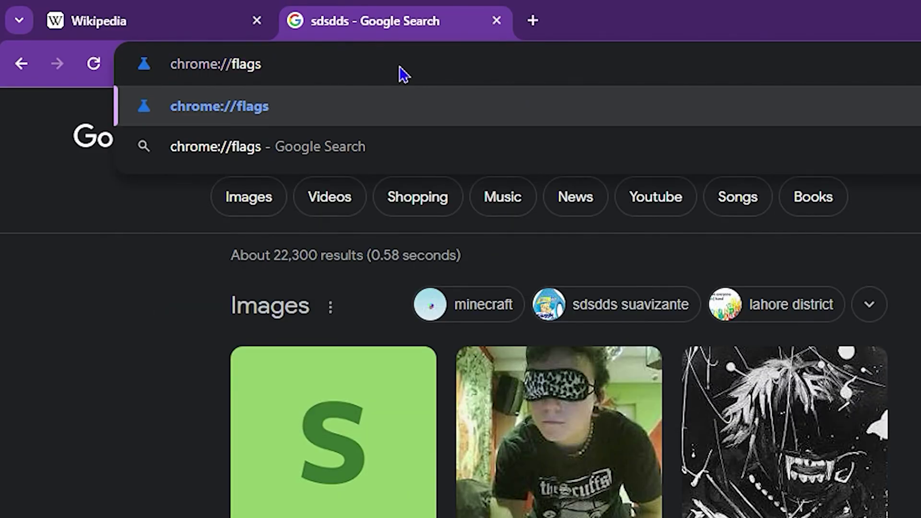
{"action": "key", "text": "Return"}
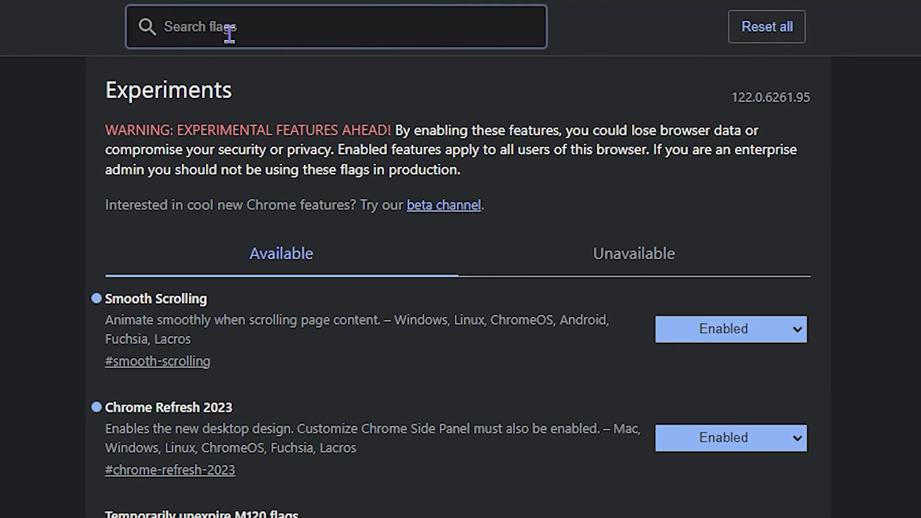
{"action": "type", "text": "dark"}
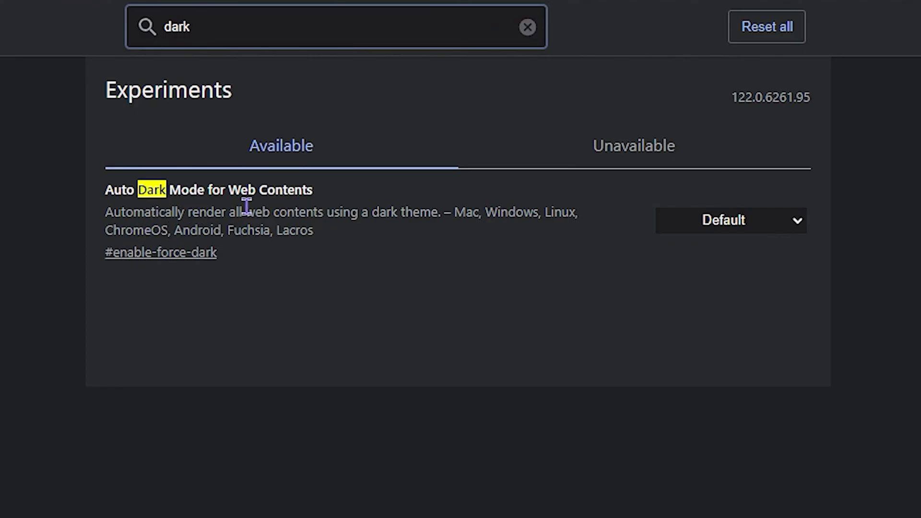
{"action": "left_click", "coordinate": [725, 225]}
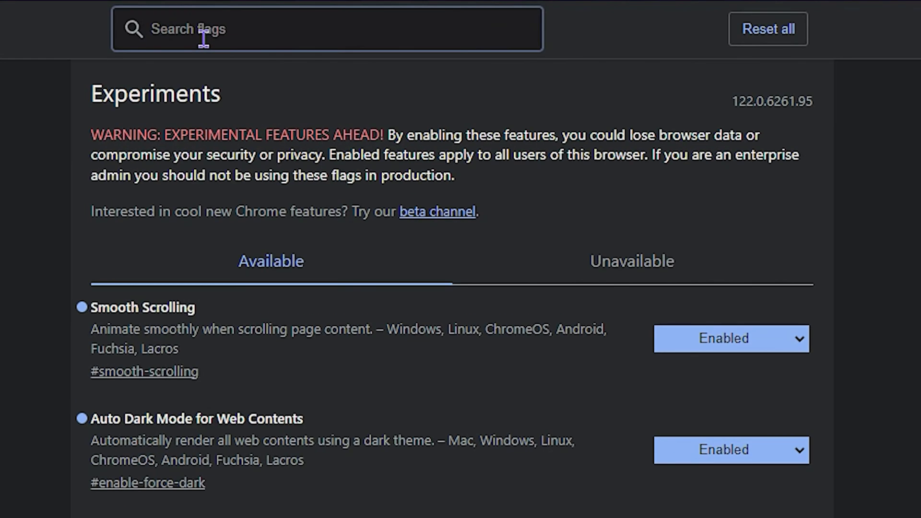
Check Wikipedia renders dark, then view the sadasdb.com site from Google's sadas results and return.
{"action": "type", "text": "dark"}
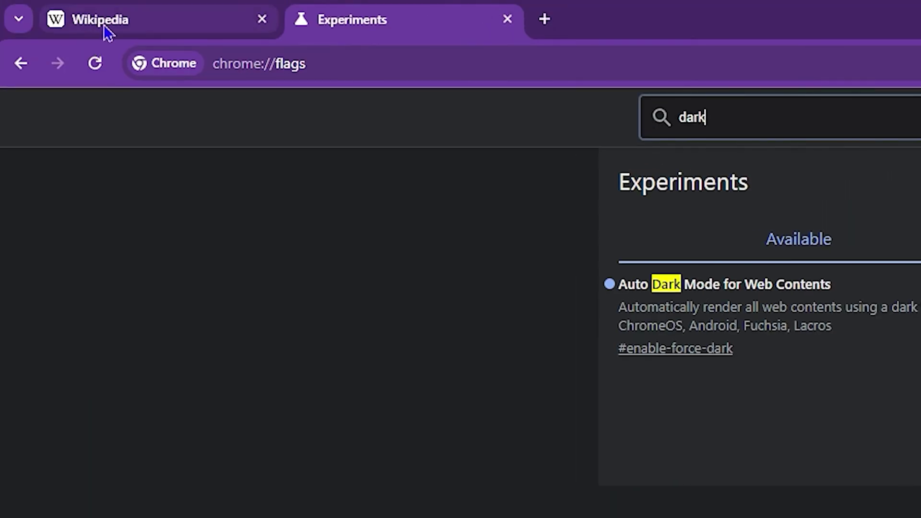
{"action": "left_click", "coordinate": [104, 24]}
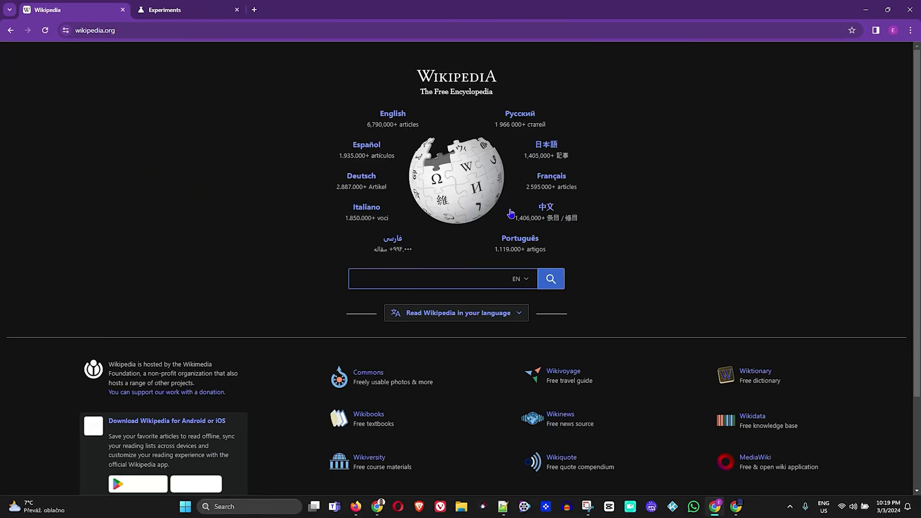
{"action": "left_click", "coordinate": [254, 10]}
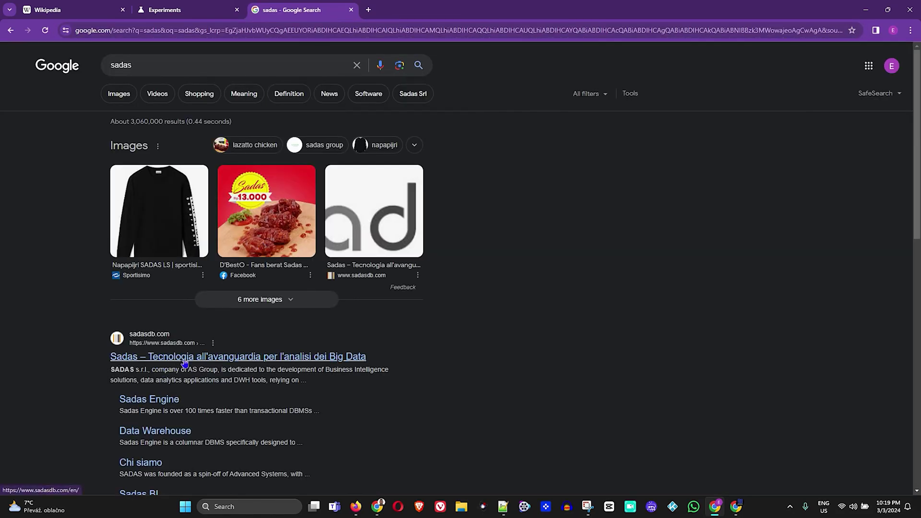
{"action": "left_click", "coordinate": [179, 360]}
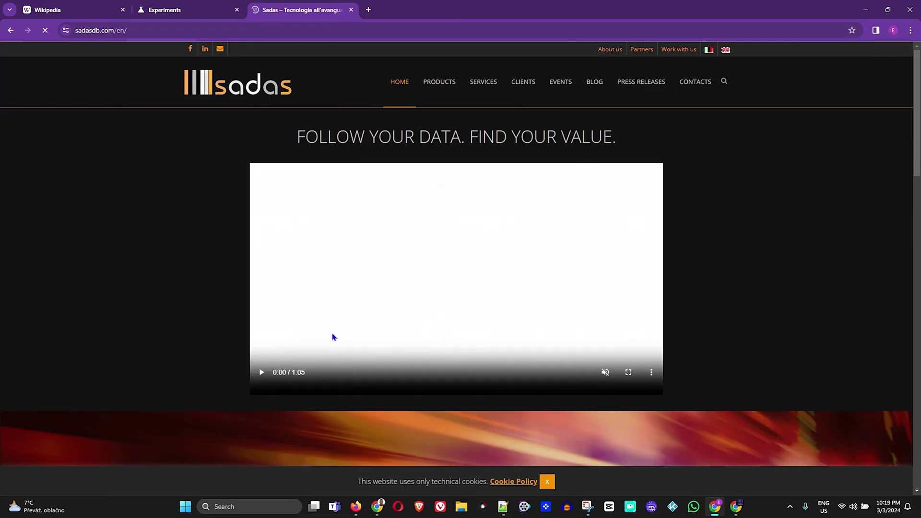
{"action": "scroll", "coordinate": [159, 164], "scroll_direction": "down", "scroll_amount": 5}
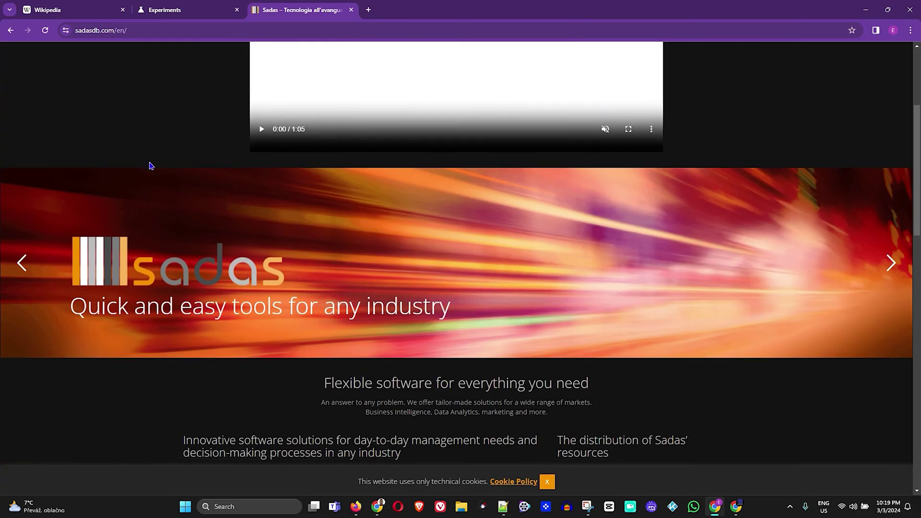
{"action": "scroll", "coordinate": [121, 144], "scroll_direction": "up", "scroll_amount": 5}
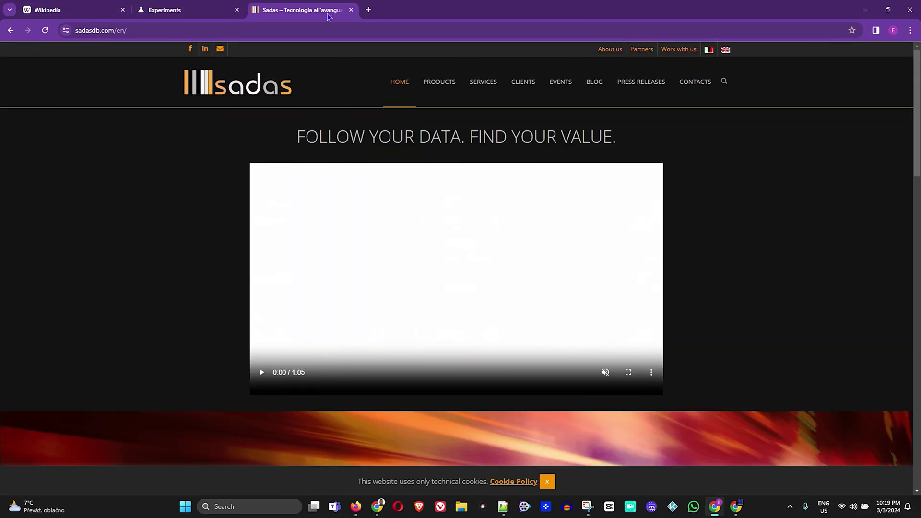
{"action": "left_click", "coordinate": [11, 30]}
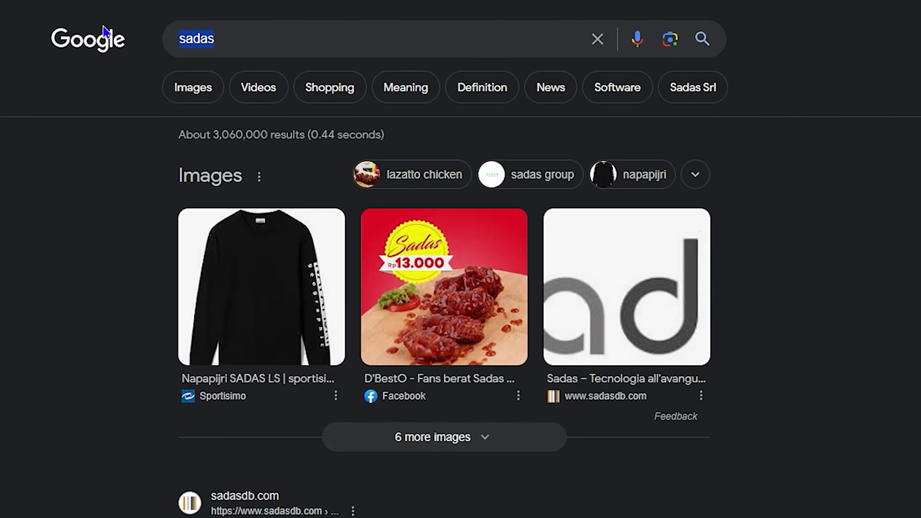
Search Google for 'soundcloud' and open the SoundCloud home page.
{"action": "type", "text": "soundcloud"}
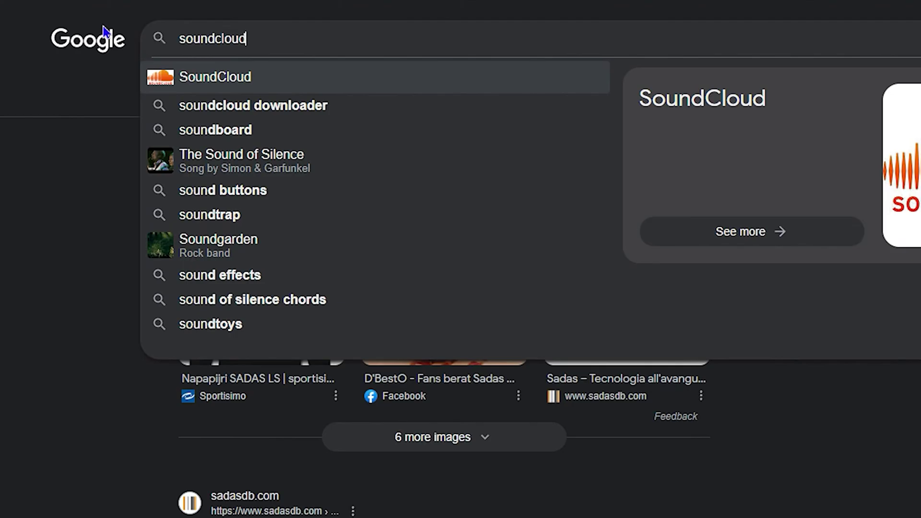
{"action": "key", "text": "Return"}
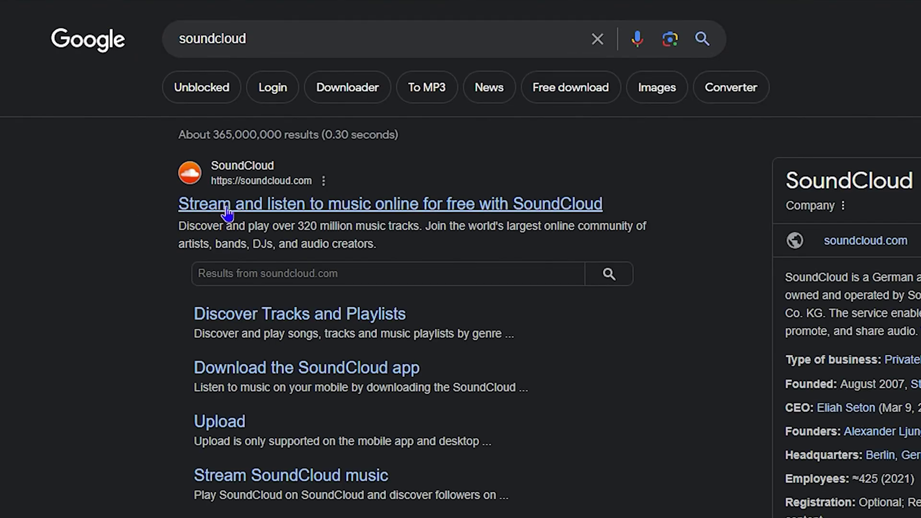
{"action": "left_click", "coordinate": [226, 205]}
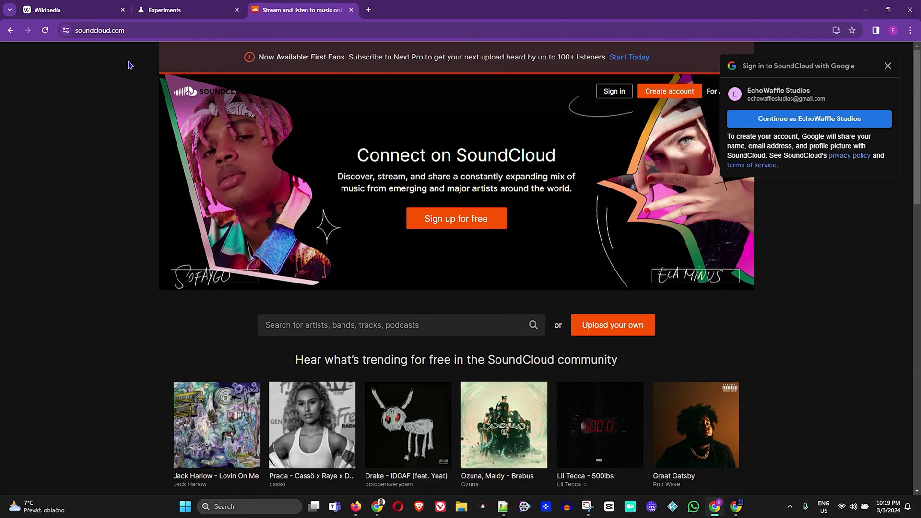
Reset Auto Dark Mode for Web Contents to Default, then view SoundCloud and Wikipedia in light colours.
{"action": "left_click", "coordinate": [159, 9]}
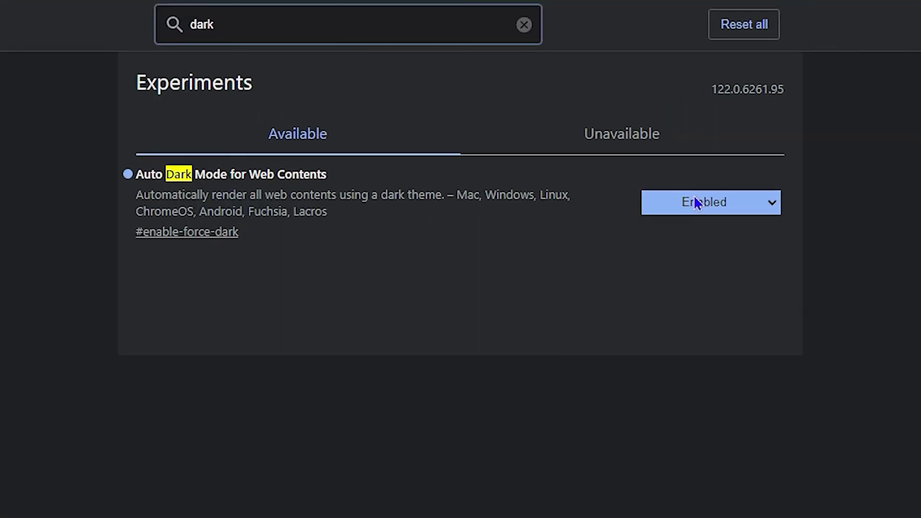
{"action": "left_click", "coordinate": [576, 146]}
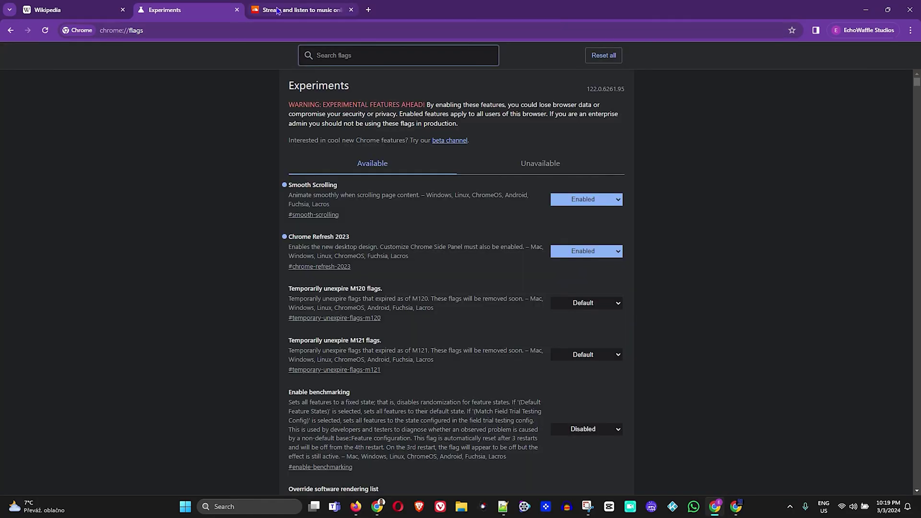
{"action": "left_click", "coordinate": [276, 10]}
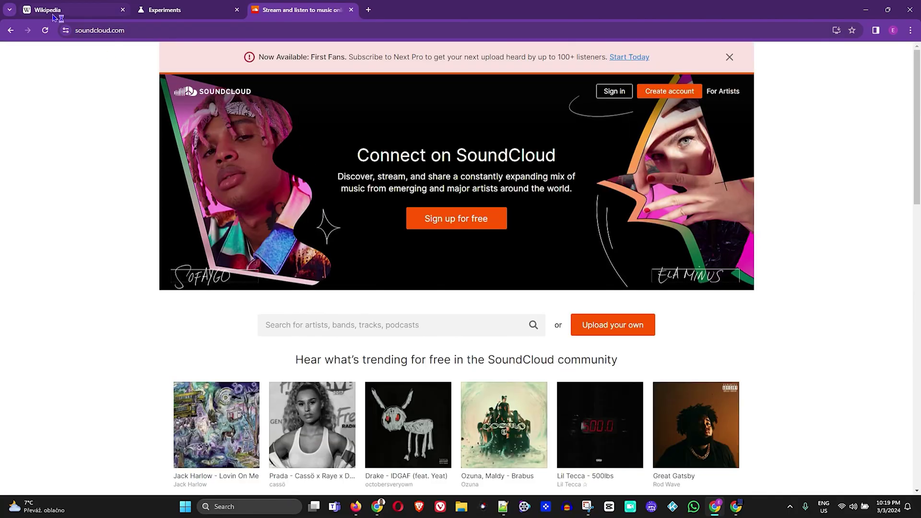
{"action": "left_click", "coordinate": [56, 13]}
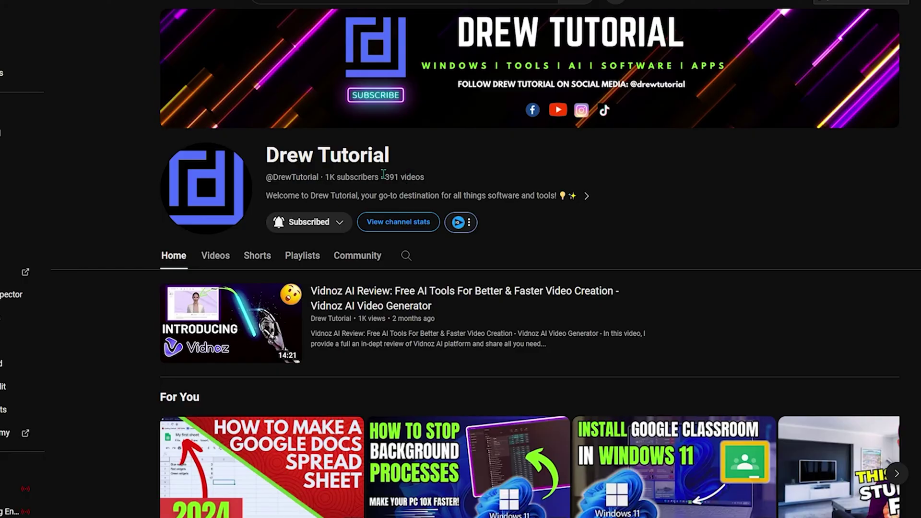
Browse the channel's Videos list, then scroll through its Shorts grid of how-to clips.
{"action": "scroll", "coordinate": [474, 293], "scroll_direction": "down", "scroll_amount": 15}
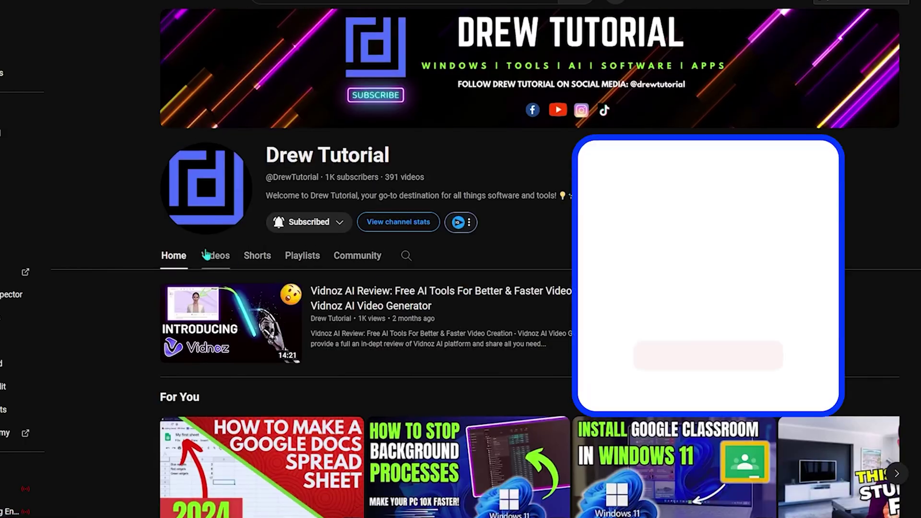
{"action": "left_click", "coordinate": [215, 23]}
{"action": "scroll", "coordinate": [432, 288], "scroll_direction": "down", "scroll_amount": 10}
{"action": "scroll", "coordinate": [452, 340], "scroll_direction": "down", "scroll_amount": 15}
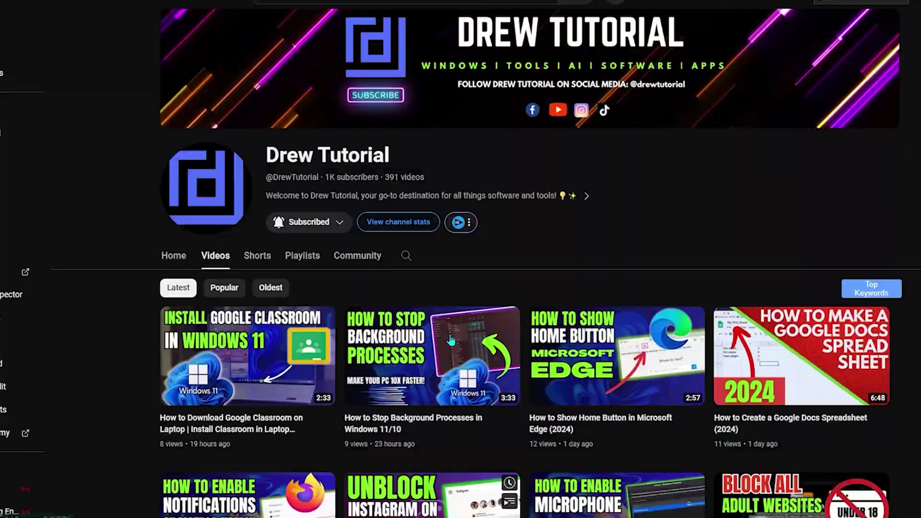
{"action": "left_click", "coordinate": [257, 255]}
{"action": "scroll", "coordinate": [464, 369], "scroll_direction": "down", "scroll_amount": 10}
{"action": "scroll", "coordinate": [465, 369], "scroll_direction": "down", "scroll_amount": 20}
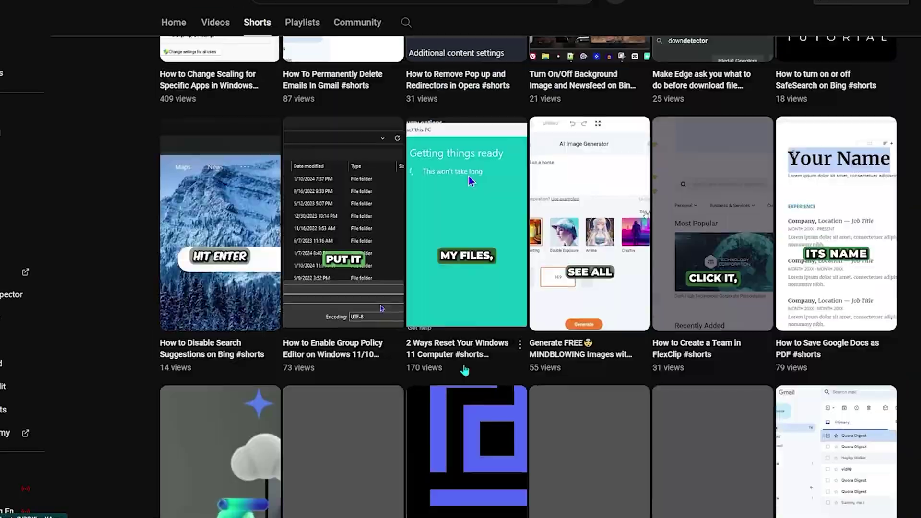
{"action": "scroll", "coordinate": [464, 369], "scroll_direction": "down", "scroll_amount": 20}
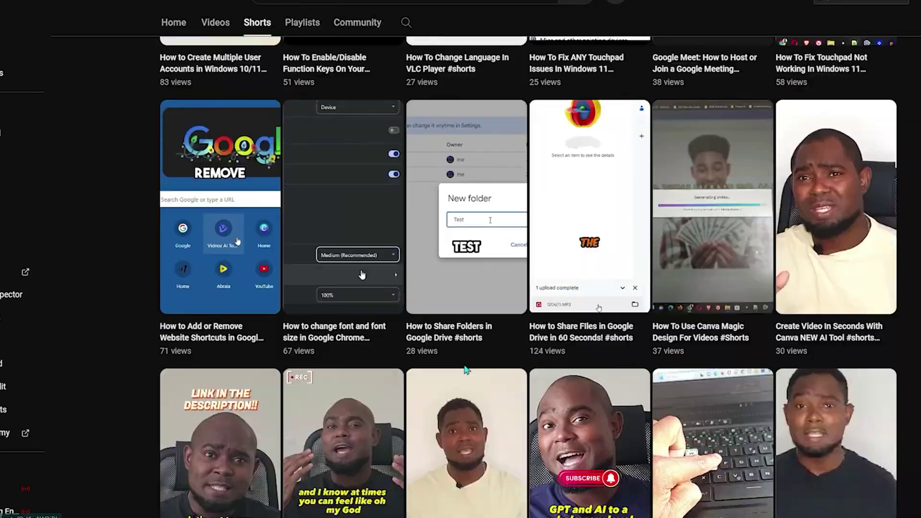